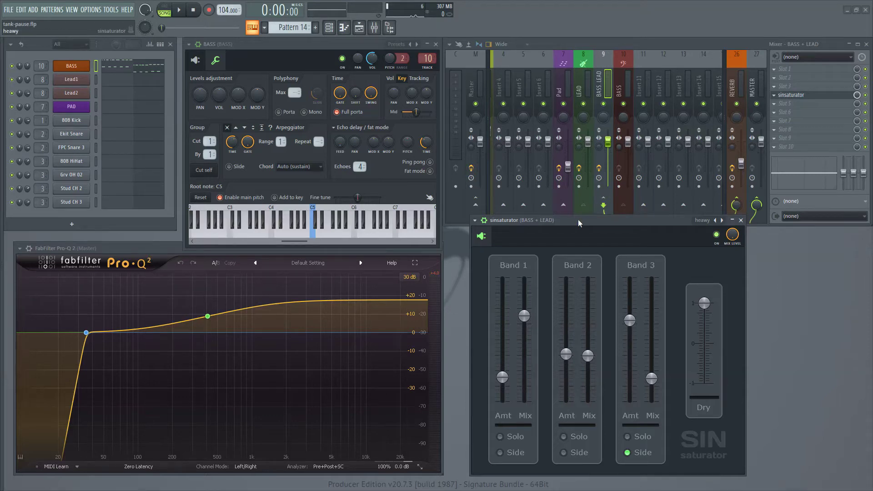
Reposition the Sinsaturator window and pull Band 3's harmonics amount down to zero
drag(579, 220, 575, 215)
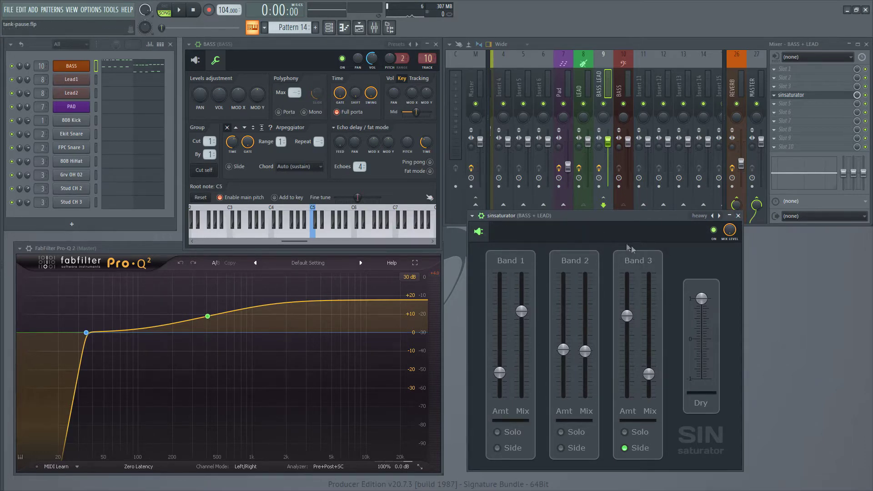
drag(536, 216, 550, 217)
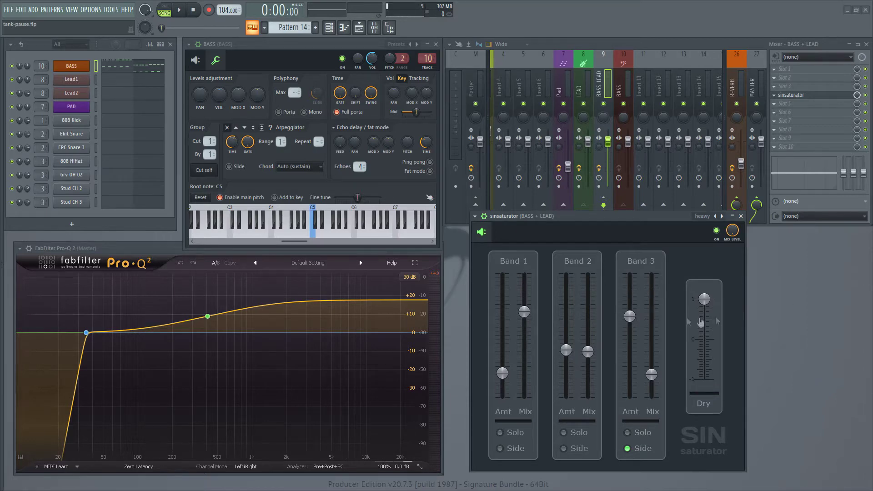
drag(630, 316, 629, 400)
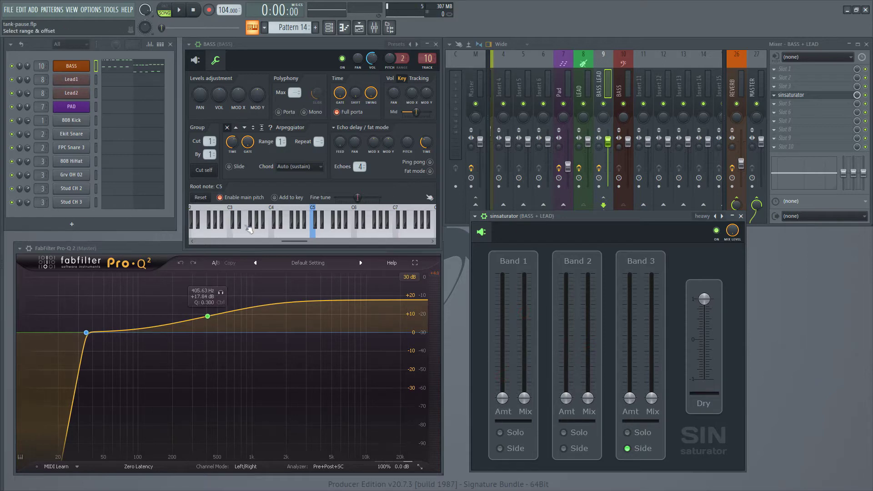
Preview two bass notes, then raise Band 1's harmonics amount and mix
click(220, 231)
click(219, 231)
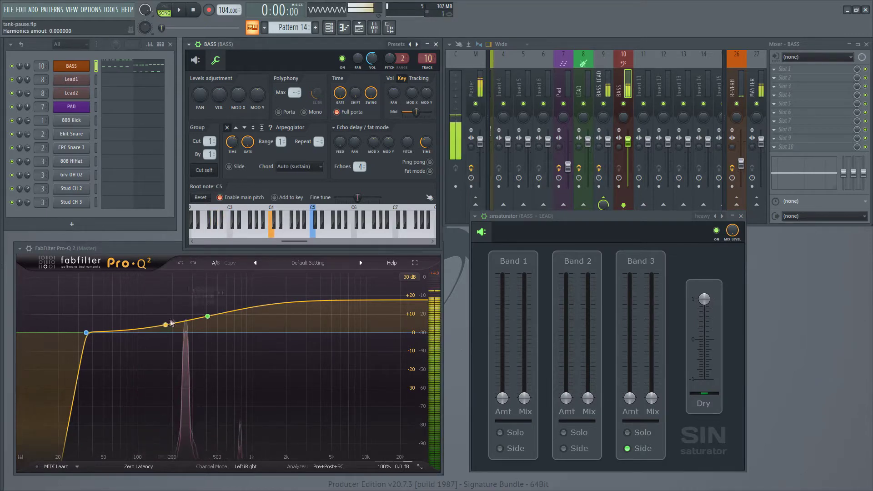
drag(503, 397, 503, 397)
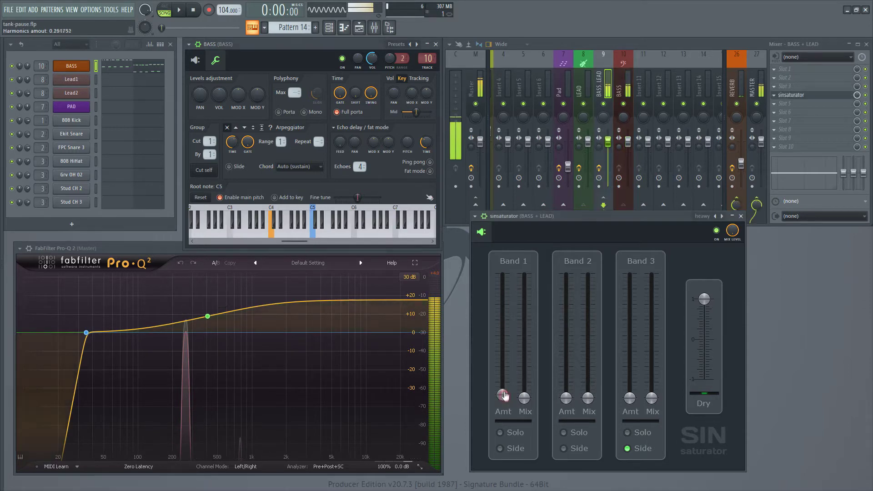
drag(526, 386, 503, 369)
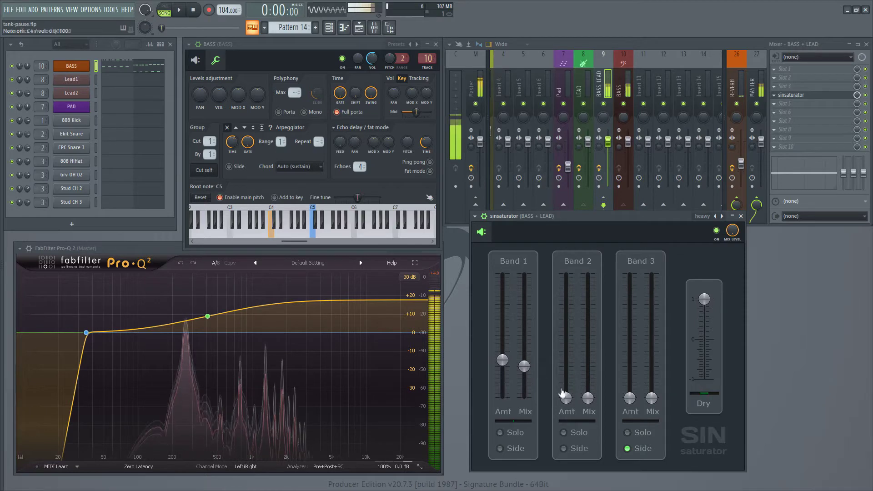
Raise Band 2's harmonics amount to about 3.7 and lift its mix
drag(566, 398, 566, 350)
click(588, 398)
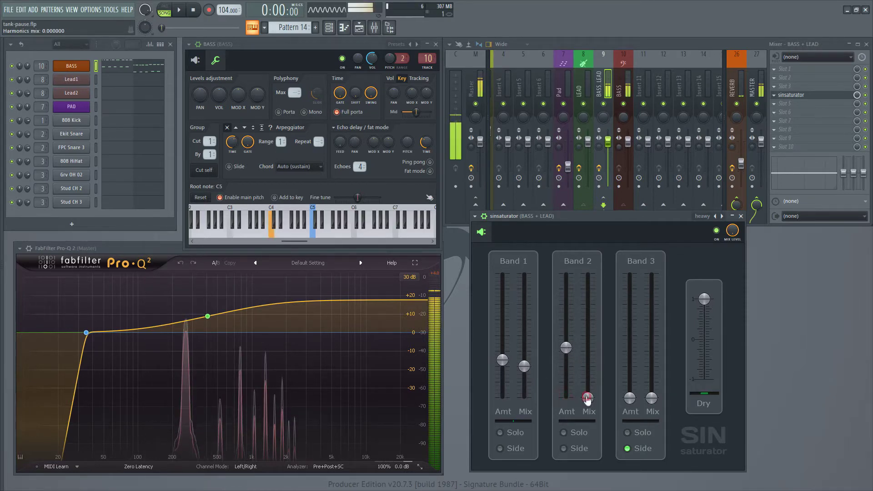
drag(588, 388, 587, 373)
Raise Band 3's harmonics amount and mix, trim the amount slightly, then play briefly
drag(629, 398, 630, 334)
mouse_move(652, 397)
mouse_down()
mouse_move(653, 376)
mouse_move(653, 386)
mouse_up()
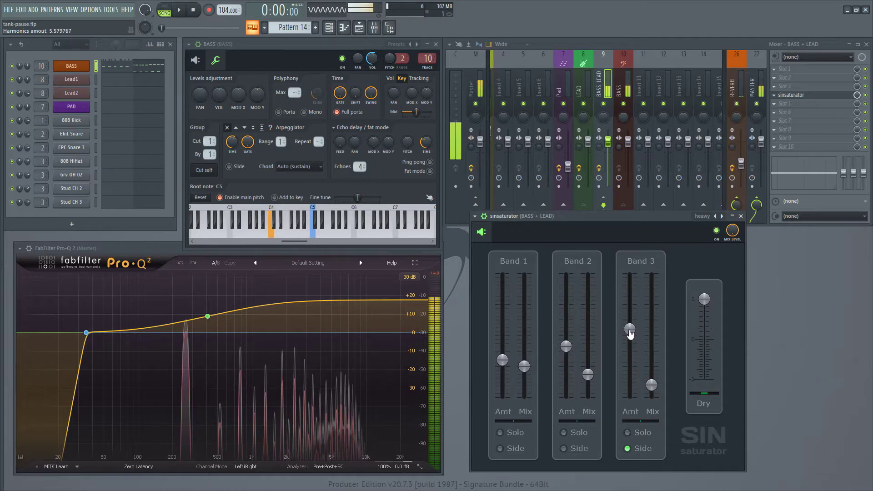
drag(629, 317, 630, 327)
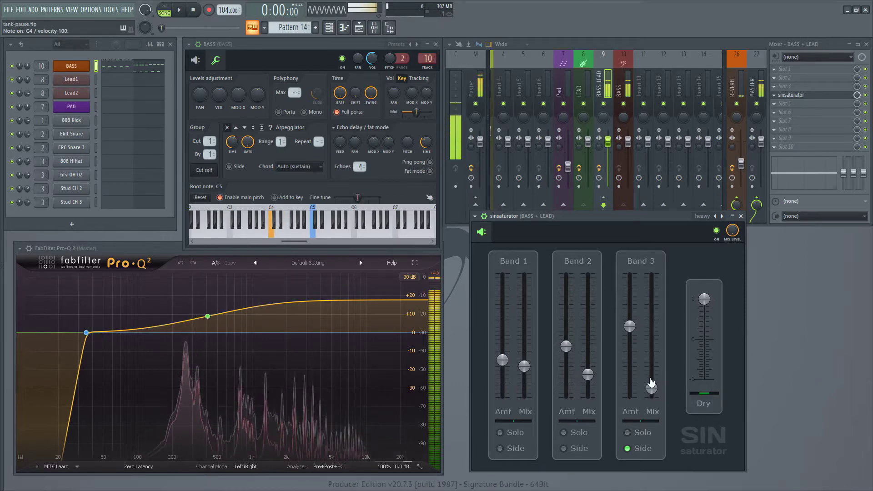
click(180, 11)
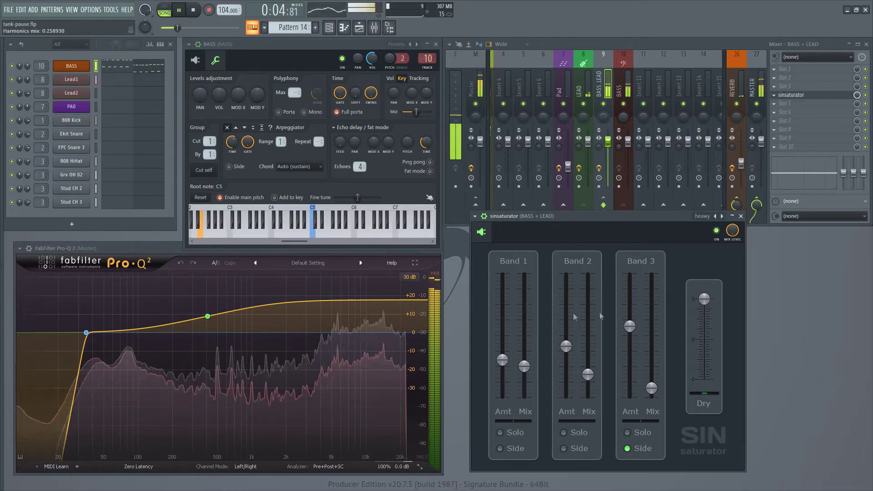
key(space)
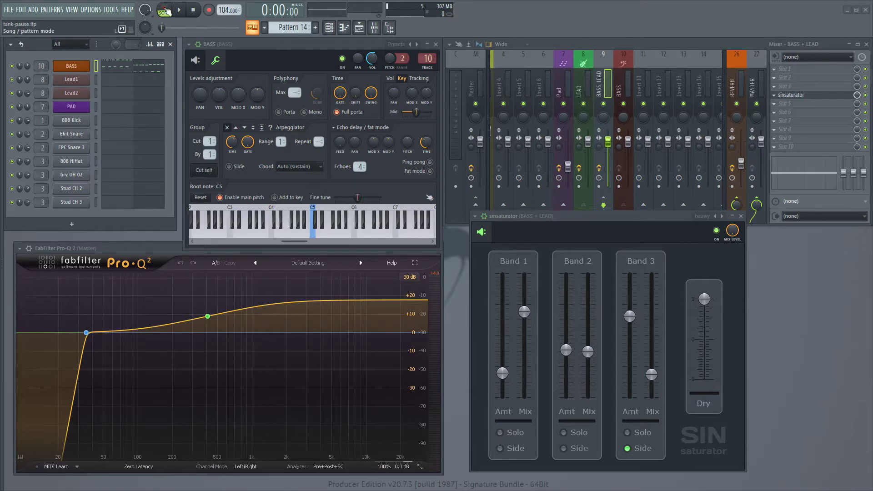
click(180, 11)
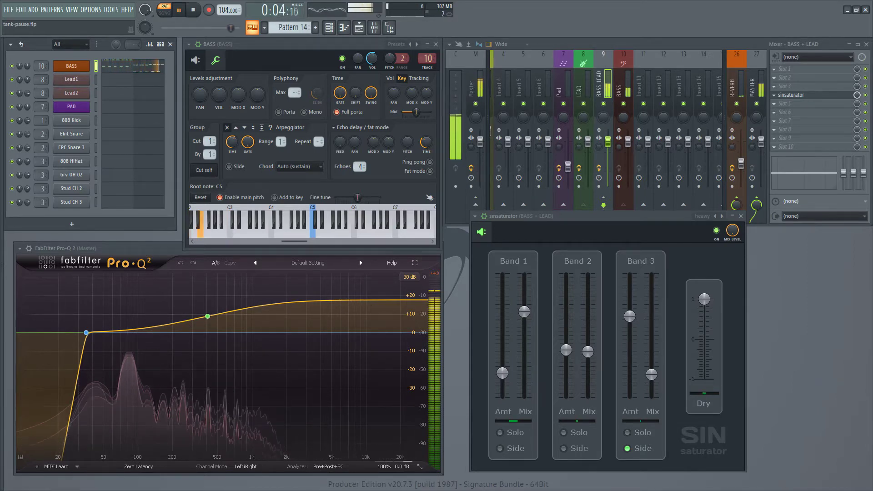
key(space)
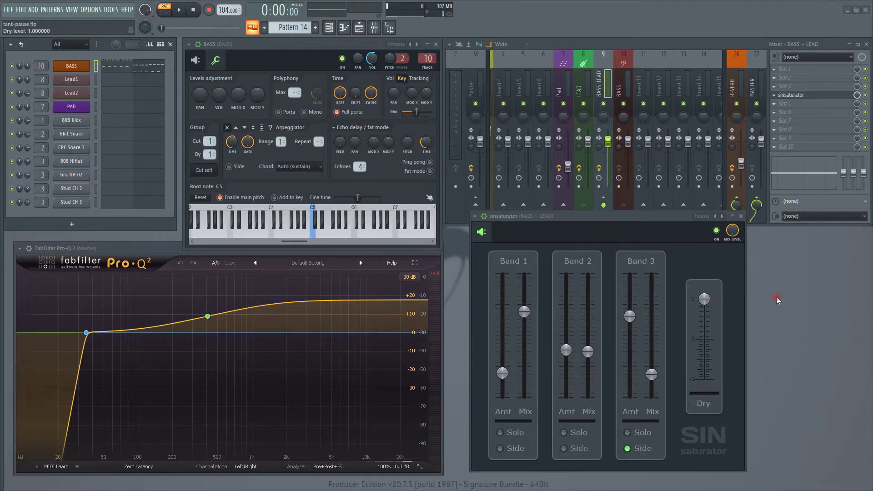
While the pattern plays, set Band 3's amount to about 6.7 and nudge its mix to about 0.24
key(space)
mouse_move(631, 320)
mouse_down()
mouse_move(631, 347)
mouse_move(631, 332)
mouse_up()
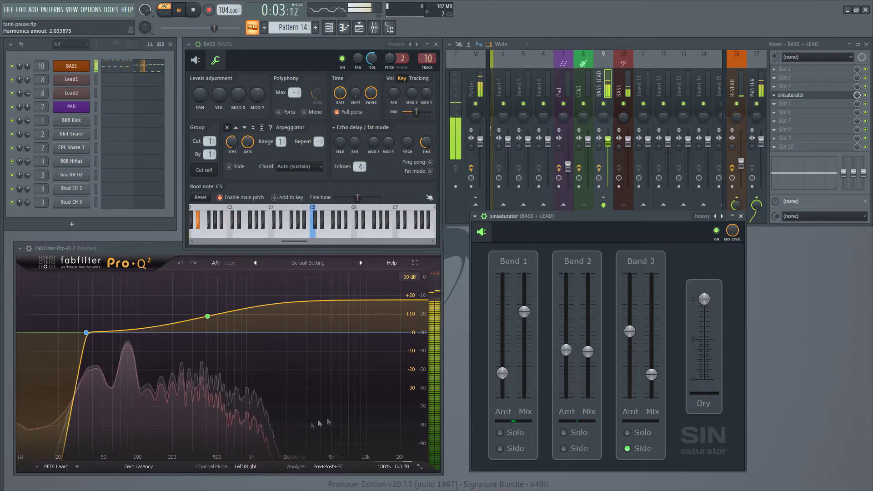
mouse_move(630, 332)
mouse_down()
mouse_move(629, 298)
mouse_move(629, 329)
mouse_move(630, 321)
mouse_up()
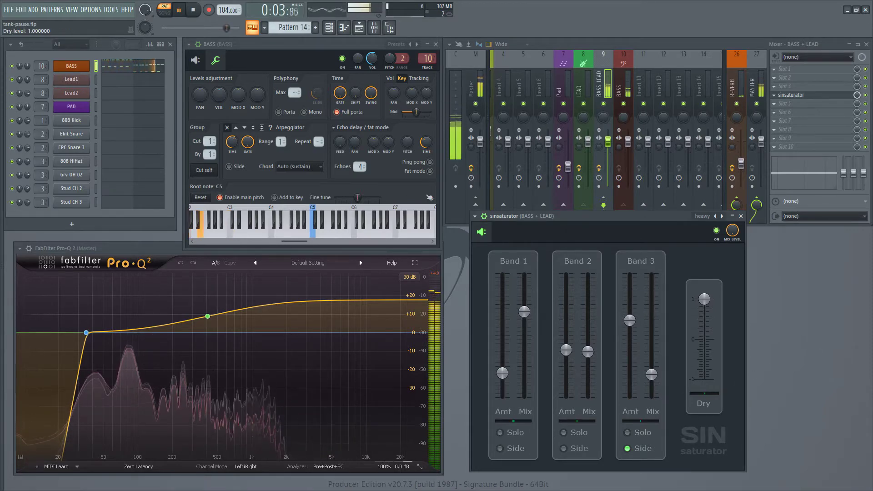
mouse_move(652, 376)
mouse_down()
mouse_move(652, 348)
mouse_move(652, 373)
mouse_up()
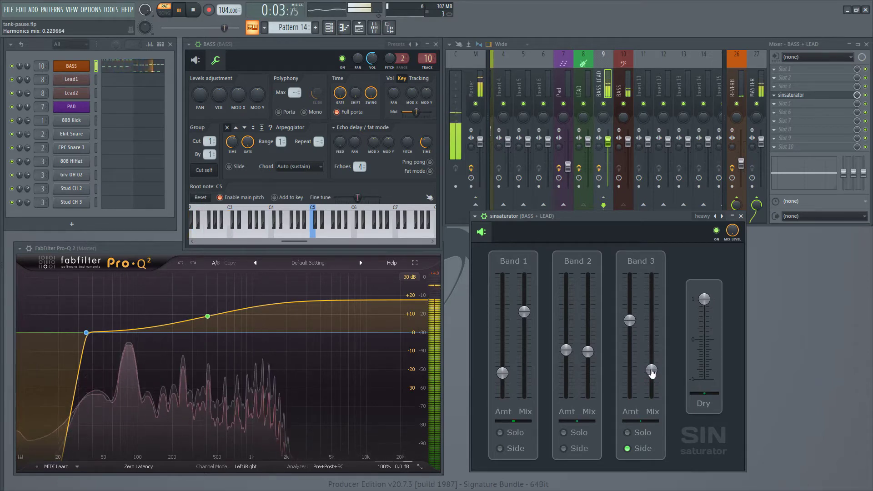
Solo Band 3, lower its harmonics amount and adjust its mix, then unsolo it
click(628, 433)
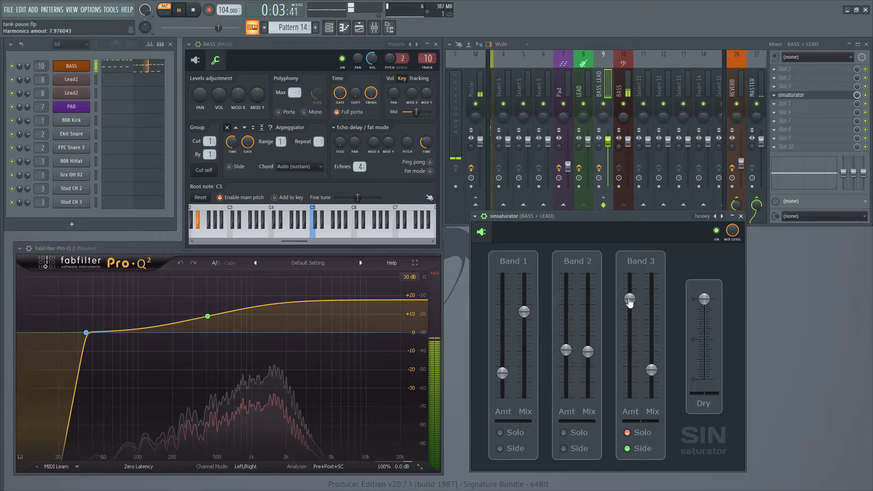
drag(630, 303, 630, 333)
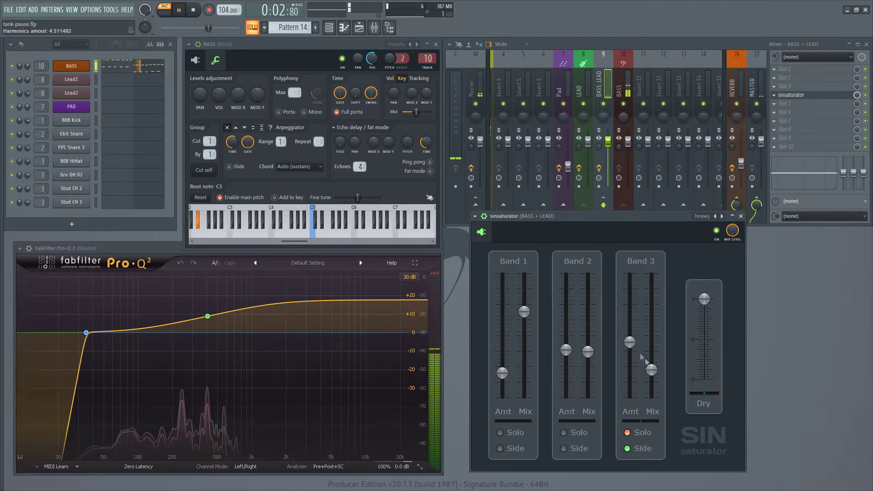
drag(652, 368, 653, 357)
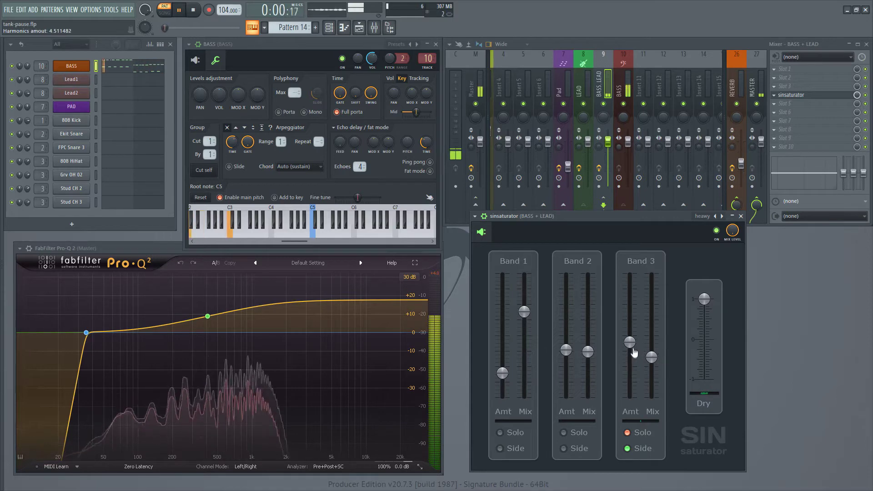
drag(653, 361, 654, 365)
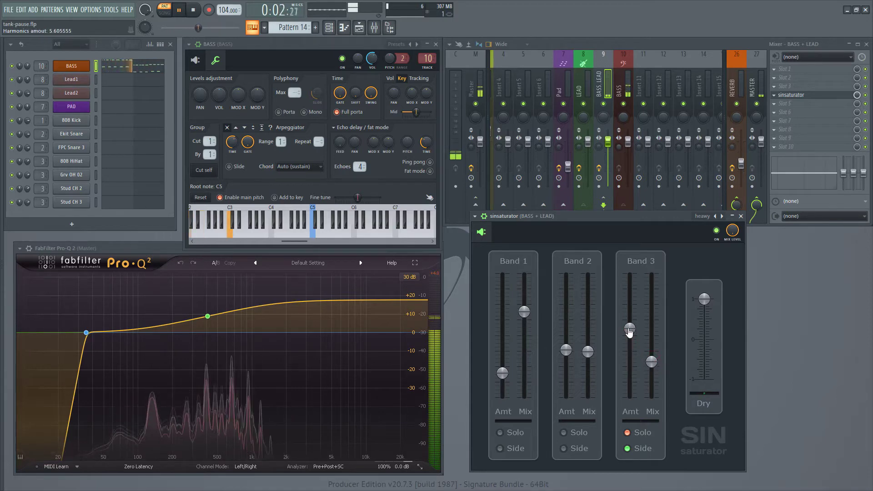
click(628, 433)
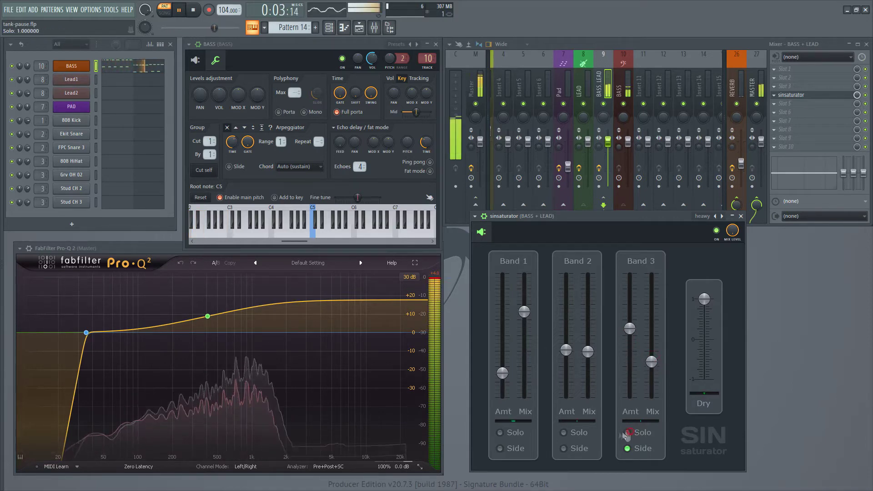
Solo Band 2, lower its harmonics amount, then unsolo it
click(573, 433)
mouse_move(566, 351)
mouse_down()
mouse_move(566, 371)
mouse_move(566, 321)
mouse_move(566, 358)
mouse_up()
click(563, 433)
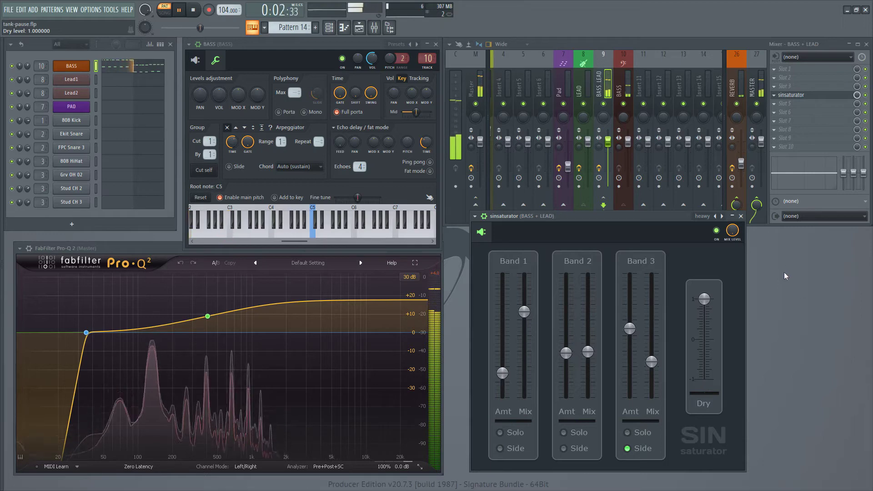
Switch playback to song mode and load the overdrive preset on the saturator
click(165, 13)
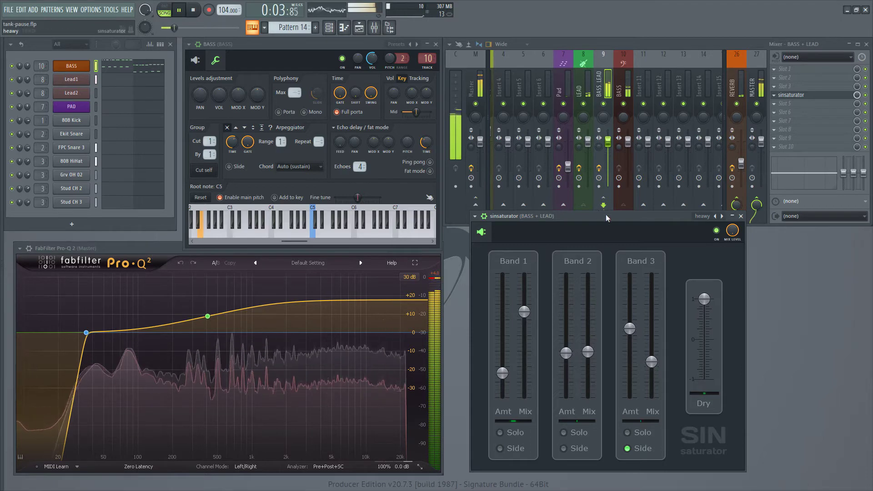
drag(643, 217, 644, 228)
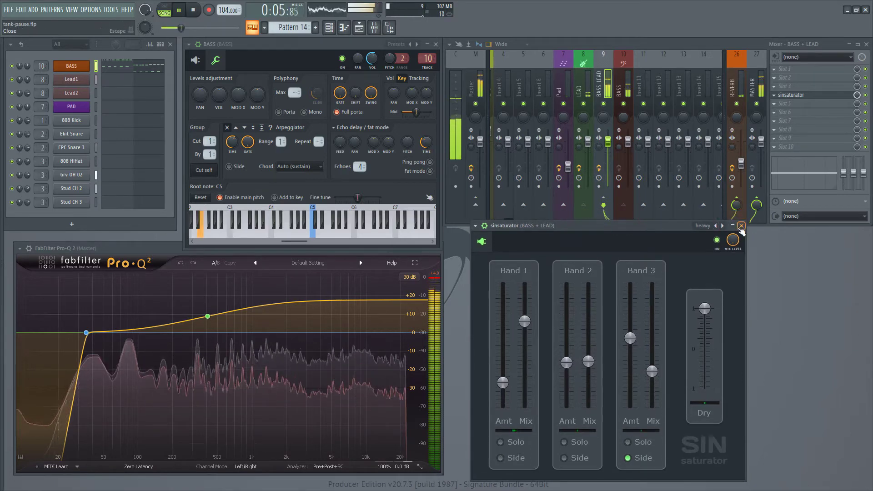
click(703, 231)
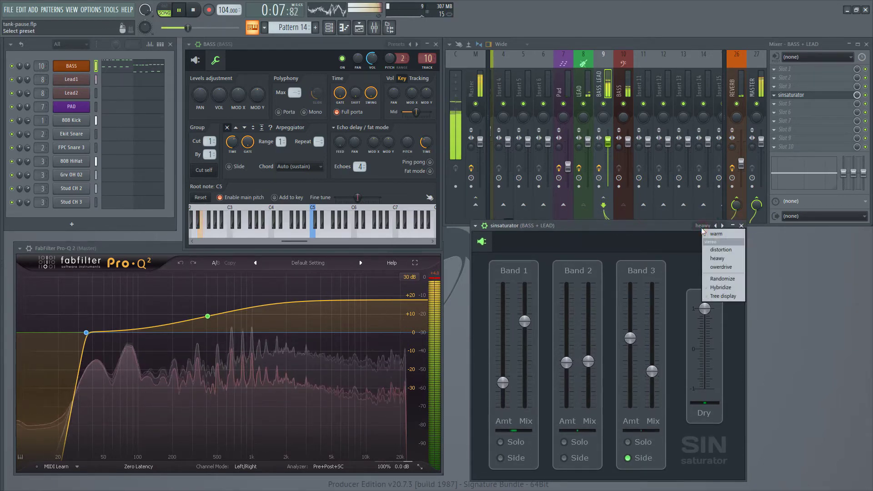
click(722, 268)
Reload the heavy preset on the saturator and stop playback
click(715, 226)
click(719, 256)
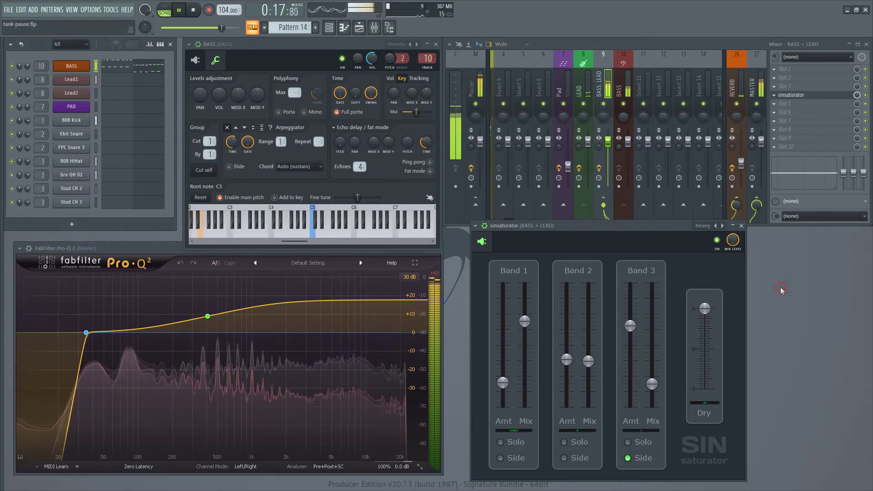
key(space)
click(543, 212)
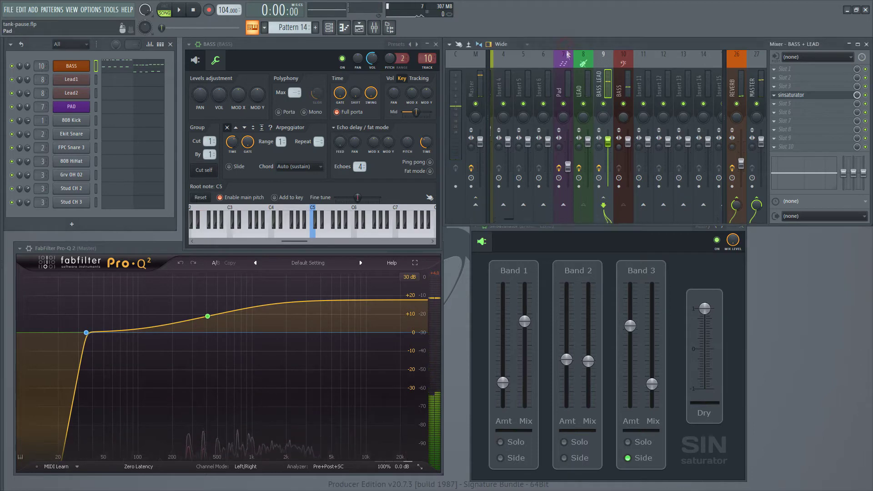
Select and solo the Kick insert and start playing the song
drag(511, 220, 505, 219)
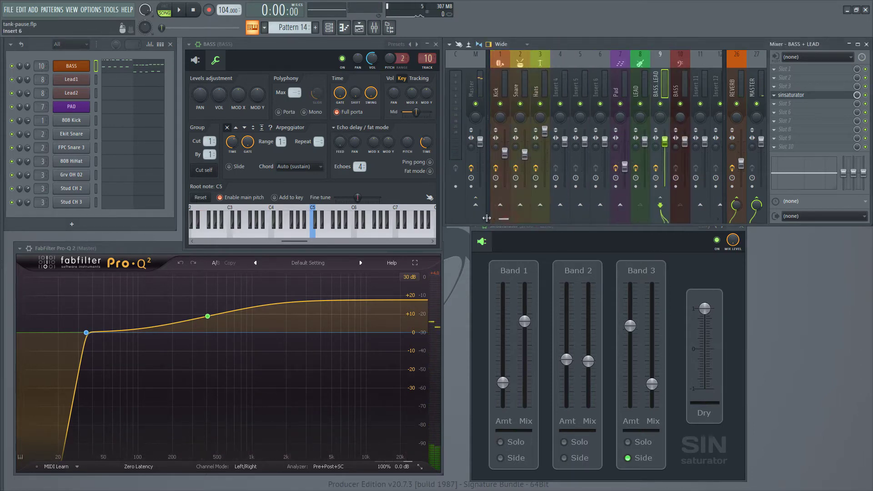
click(495, 93)
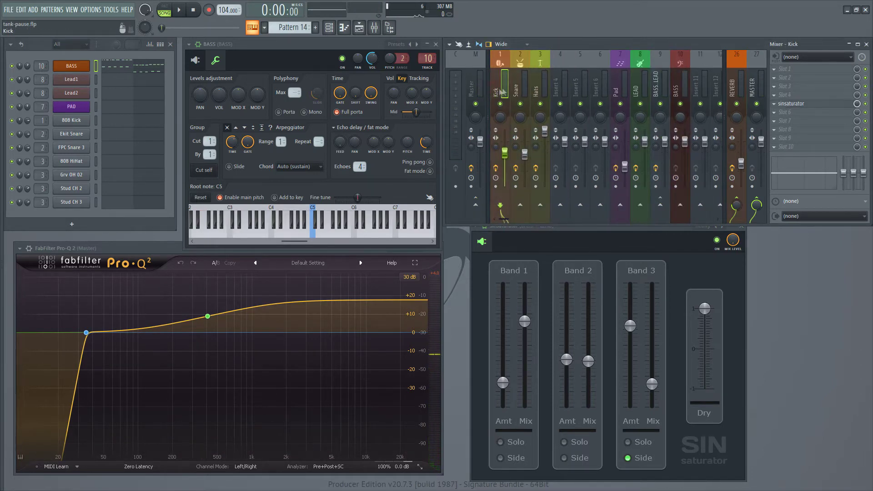
key(alt+s)
key(space)
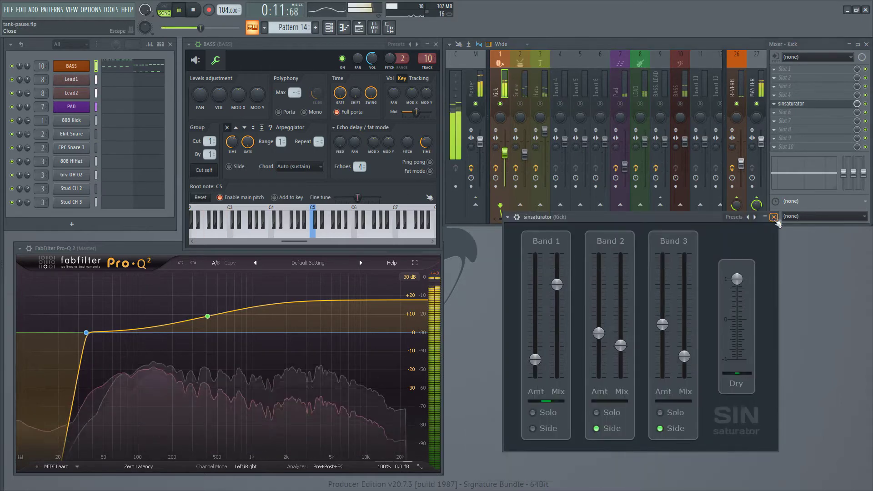
Bypass the Kick saturator to compare, then toggle Band 2 and 3 side processing off and on
click(866, 105)
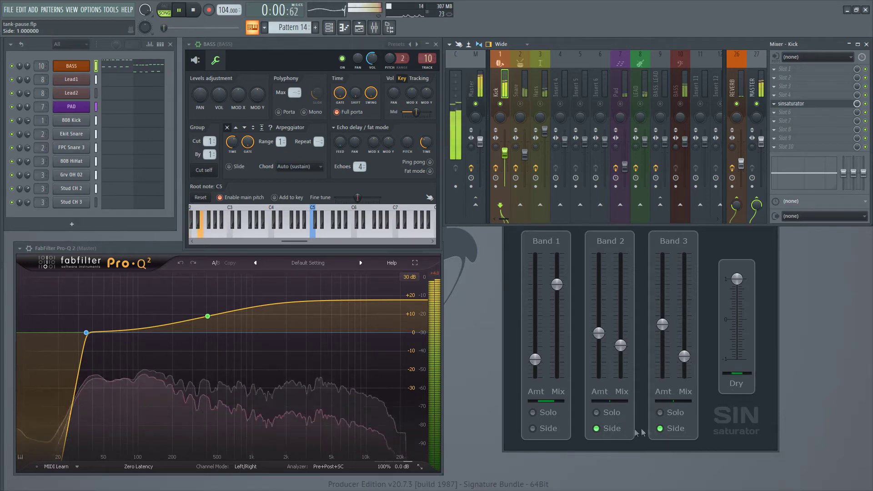
click(606, 433)
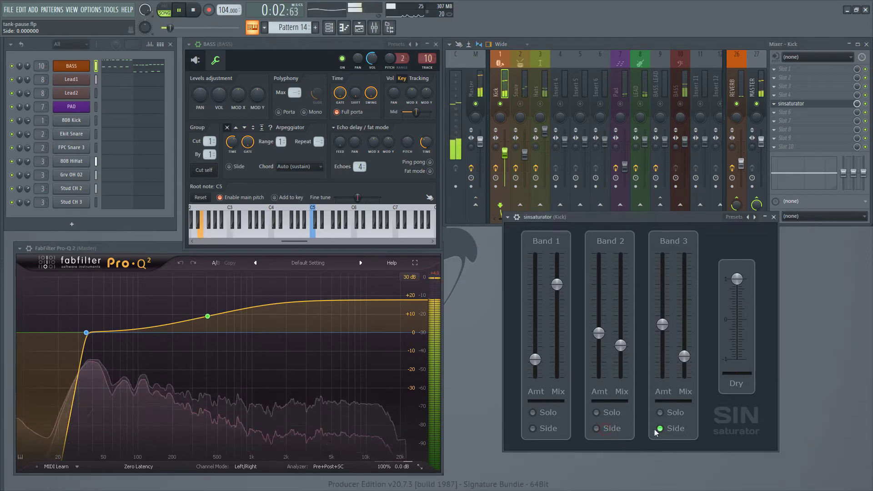
click(666, 431)
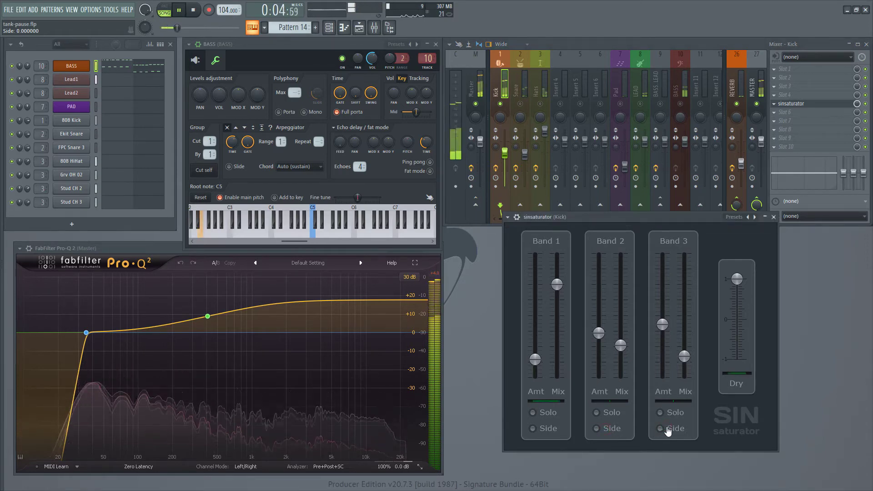
click(666, 431)
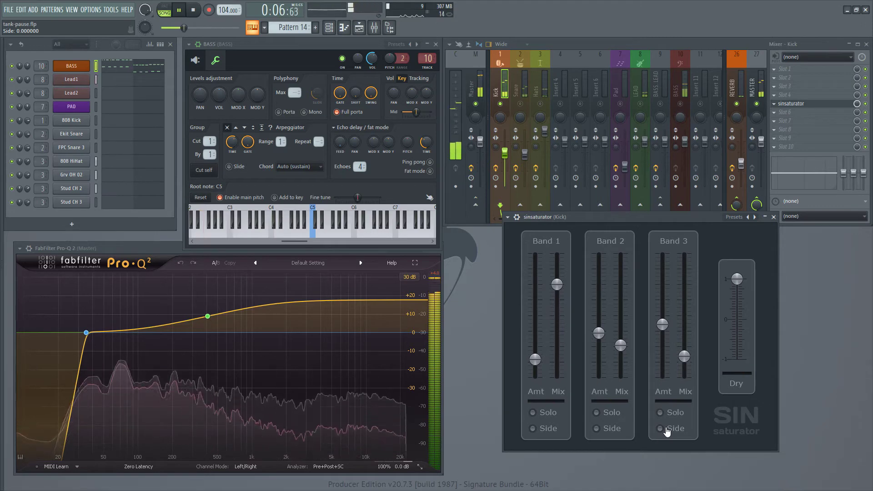
click(605, 433)
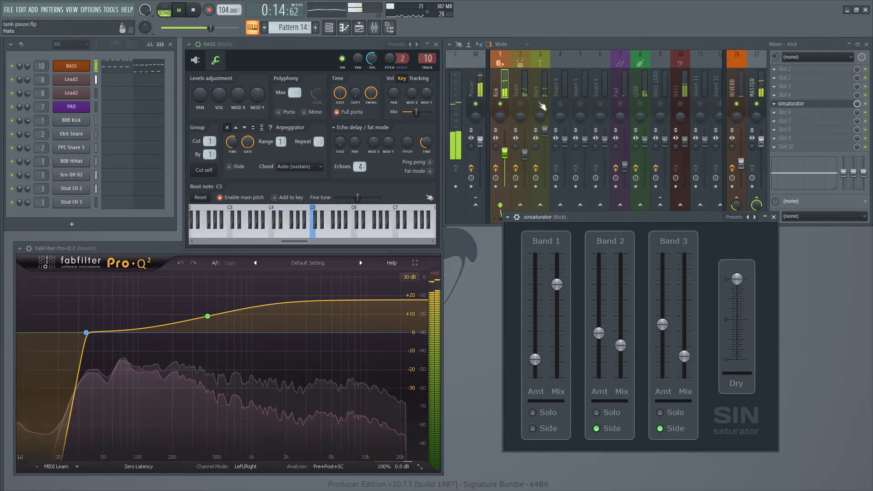
click(523, 90)
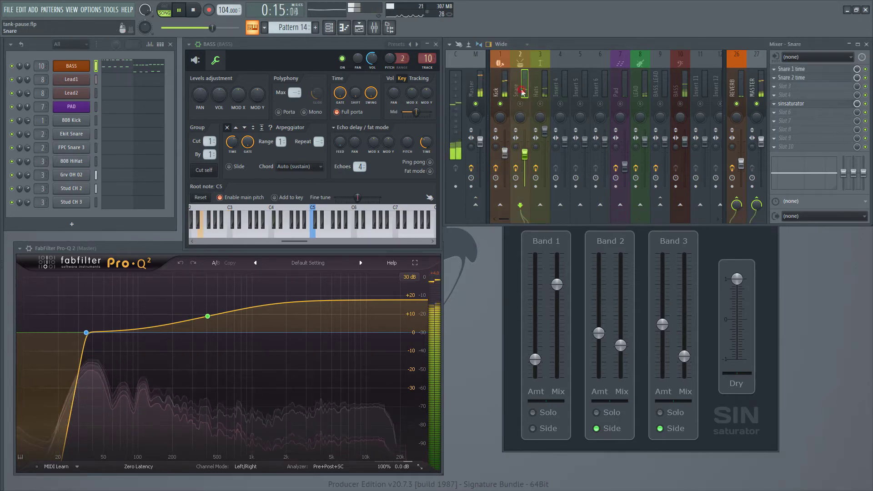
Audition the Snare saturator, then close the Snare and Kick saturator windows
click(812, 104)
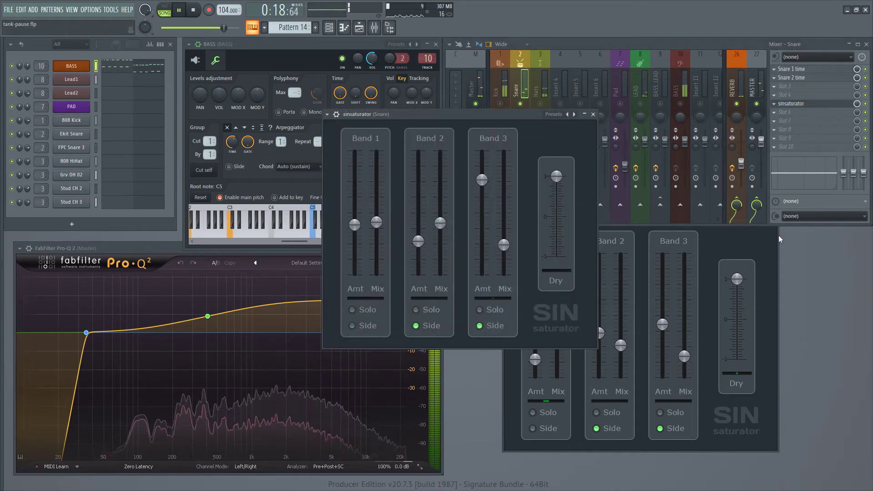
click(577, 111)
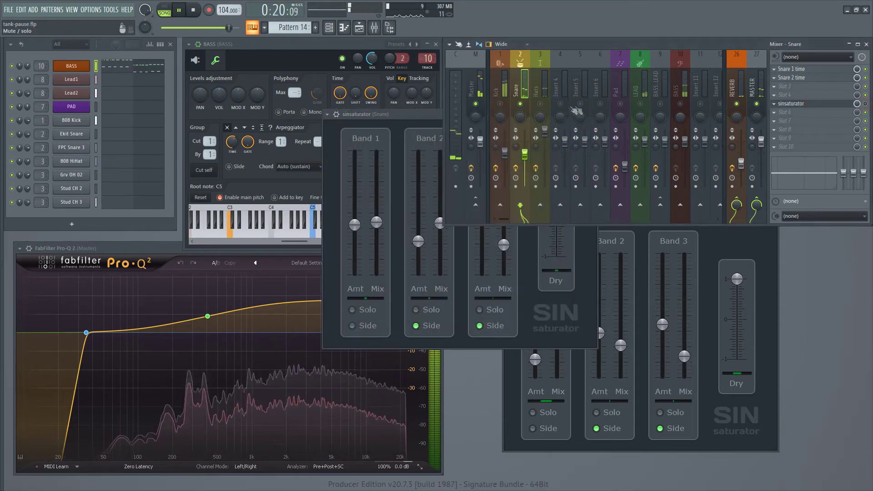
click(404, 126)
click(595, 114)
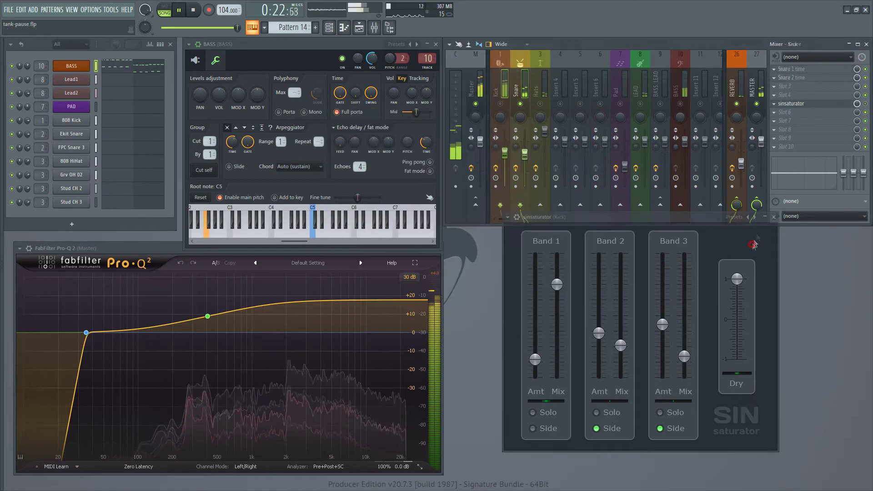
click(776, 216)
Step through the Snare, Hats, LEAD, BASS + LEAD and Pad inserts, stop, and open the PAD patcher
click(518, 93)
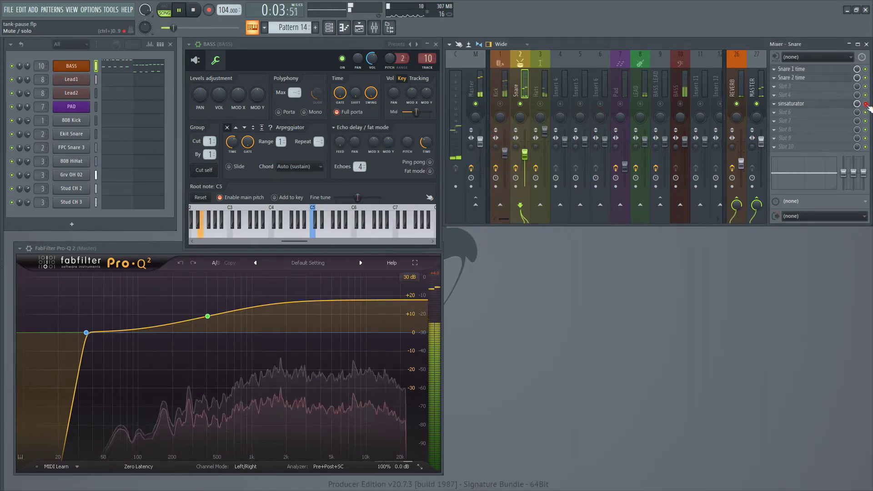
key(Right)
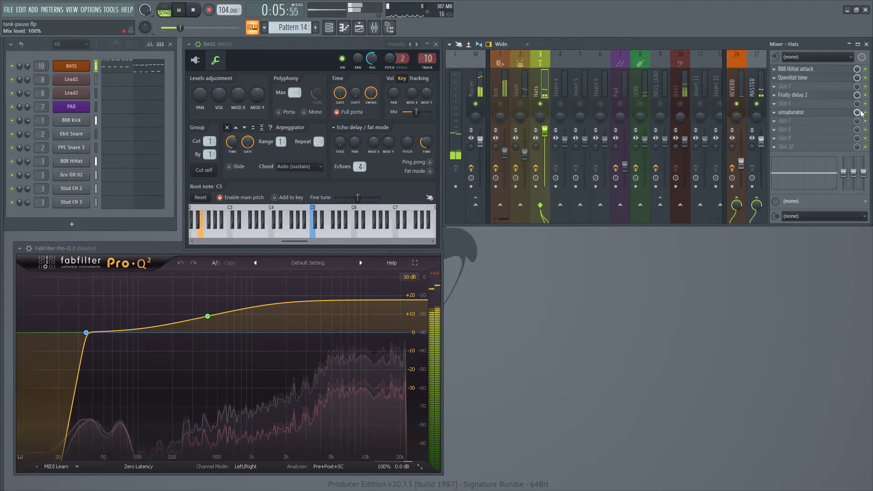
click(645, 89)
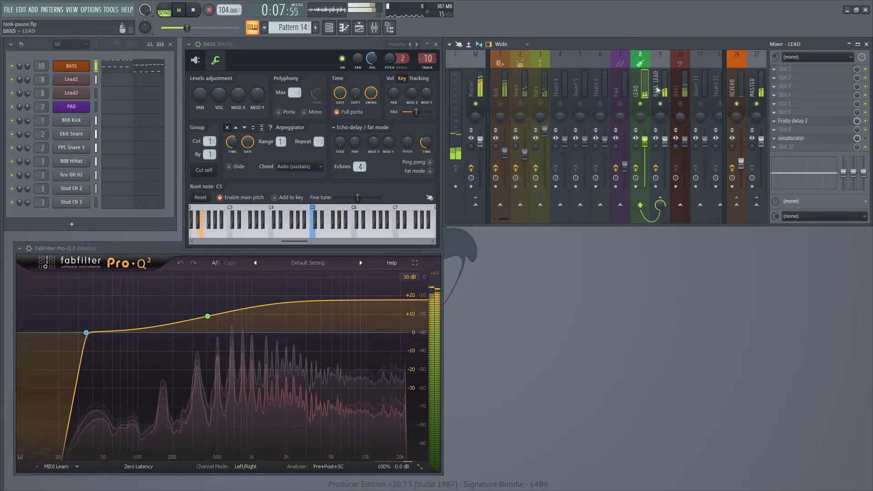
click(657, 89)
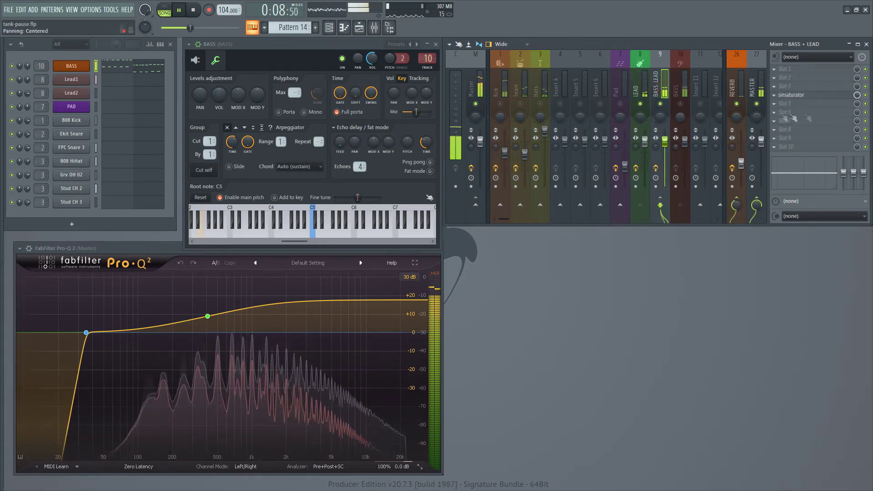
click(623, 88)
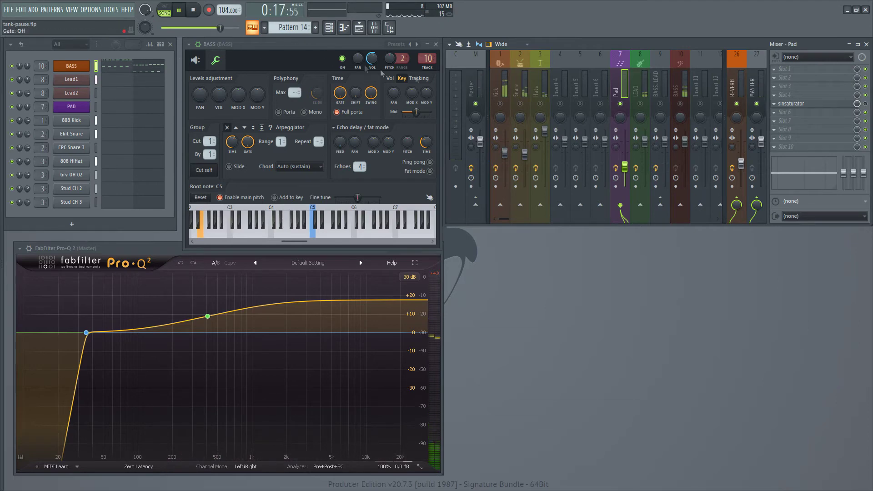
key(space)
click(73, 107)
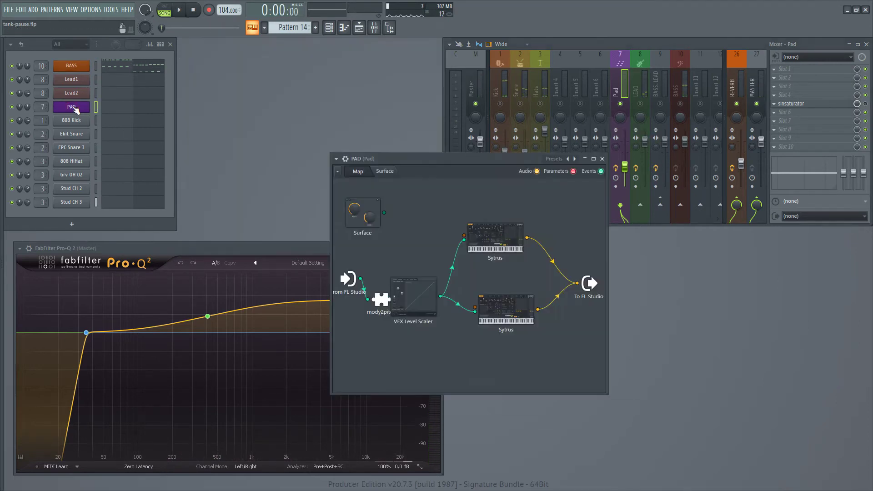
Start playing the song and close the Pad patcher window
click(867, 105)
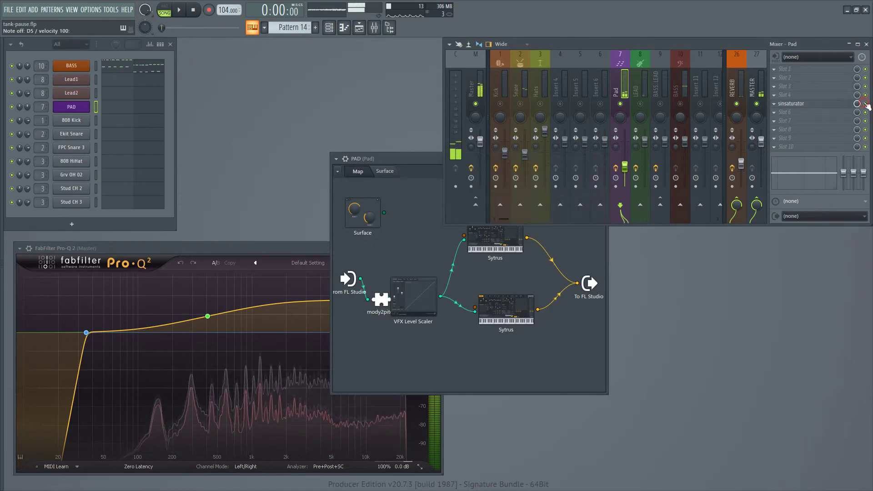
click(417, 159)
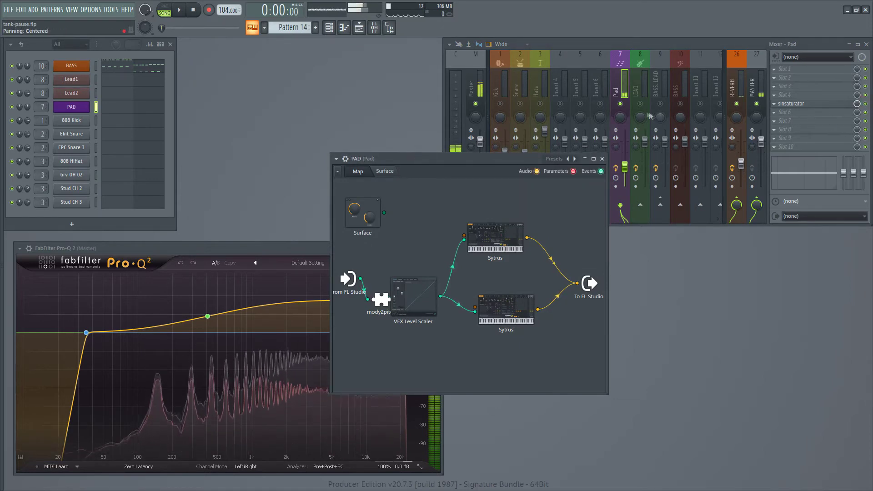
click(632, 72)
key(space)
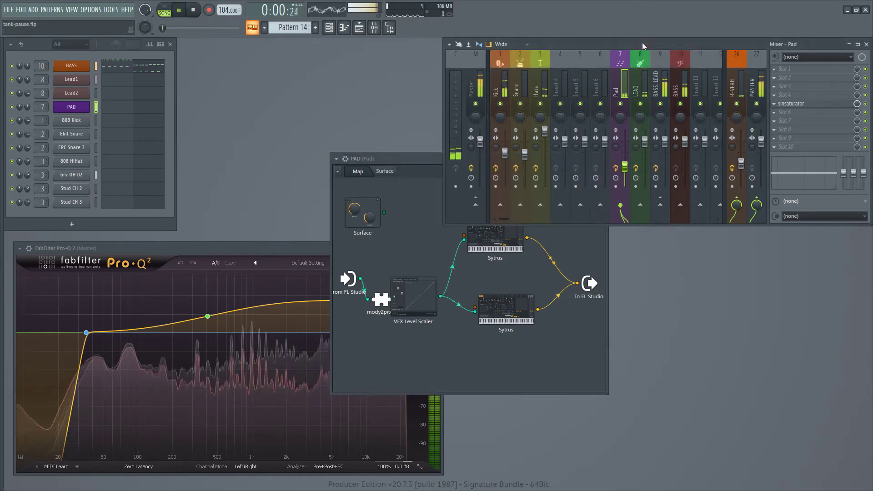
click(437, 157)
click(604, 158)
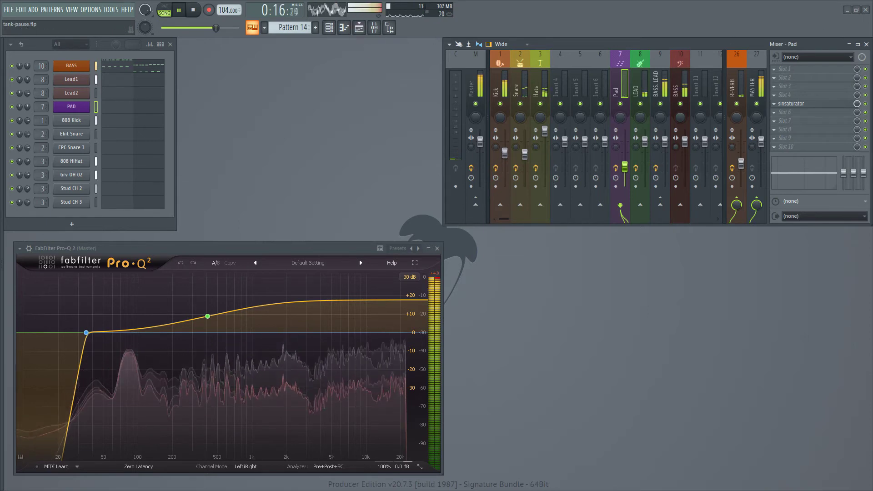
Raise the master volume slightly and show the playlist over the spectrum analyser
drag(214, 28, 237, 27)
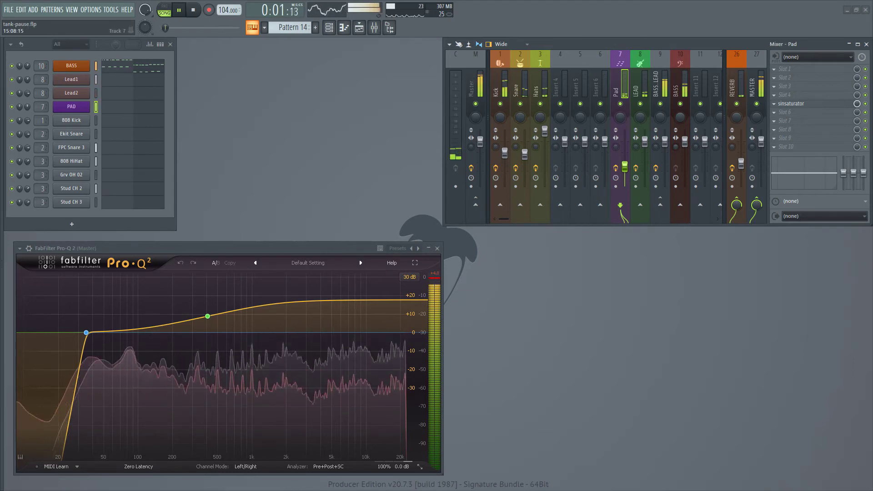
key(F5)
drag(679, 116, 664, 189)
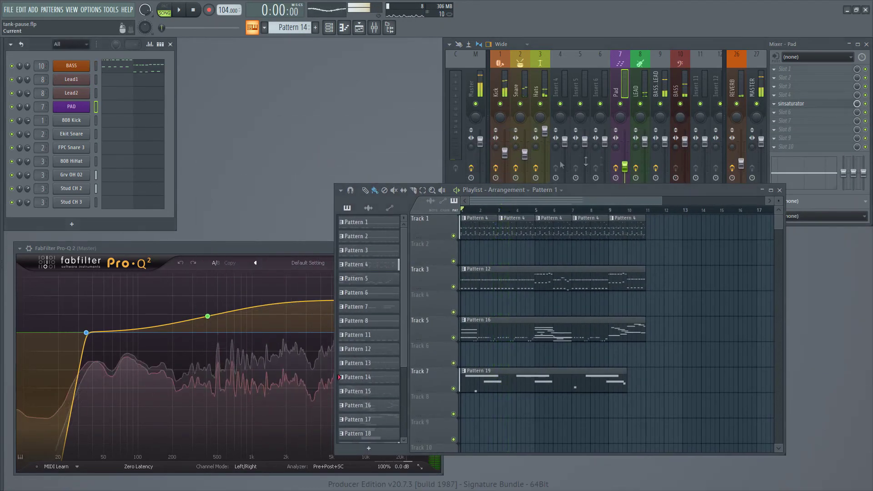
Stop playback, close the playlist, and open recent project tank-rythm.flp without saving tank-pause.flp
key(space)
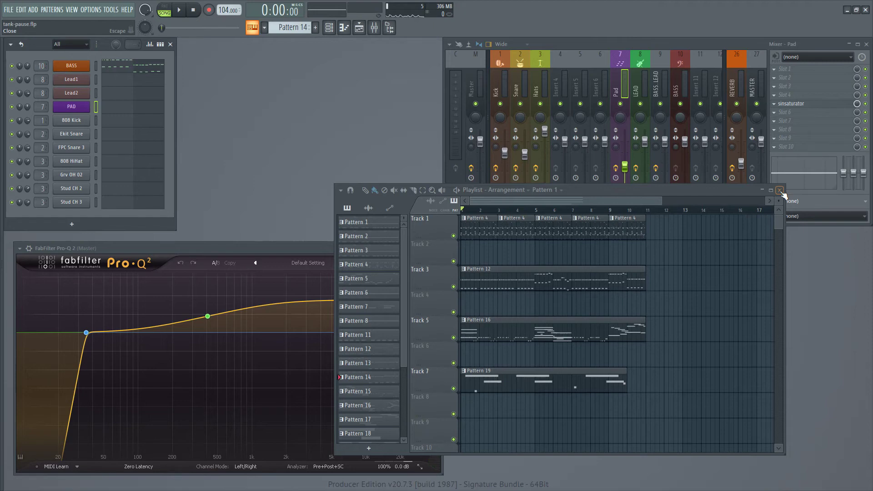
click(779, 190)
click(8, 10)
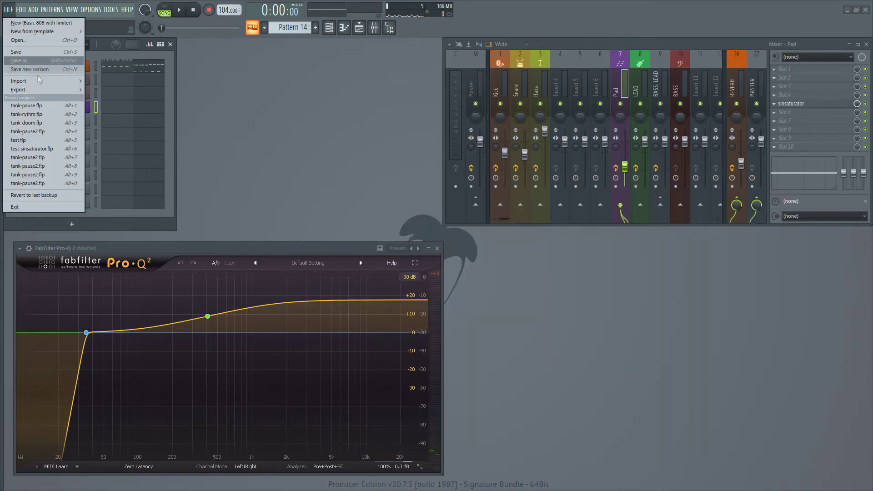
click(47, 115)
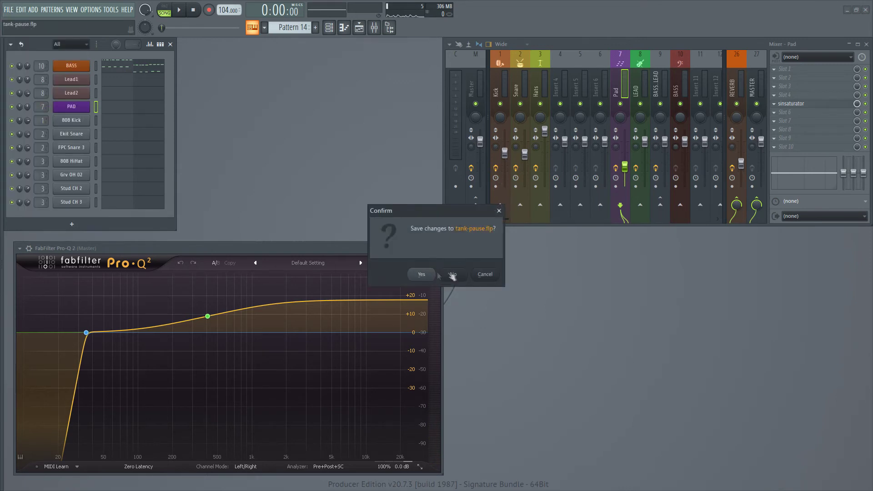
click(451, 274)
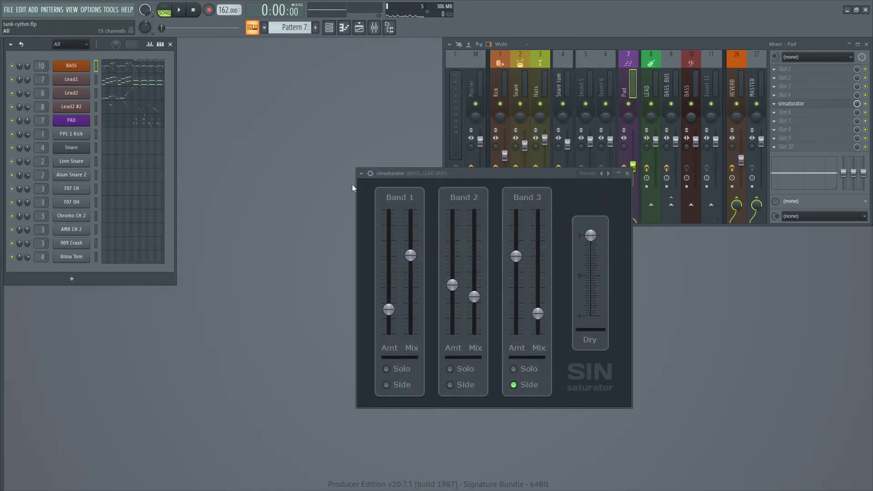
Play tank-rythm, move the BASS_LEAD BUS sinsaturator window left, and show the Playlist
key(space)
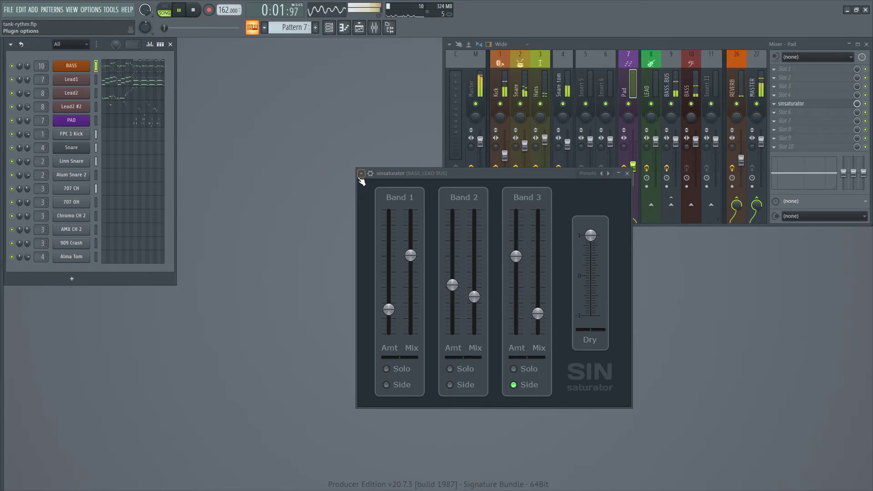
drag(478, 177, 282, 203)
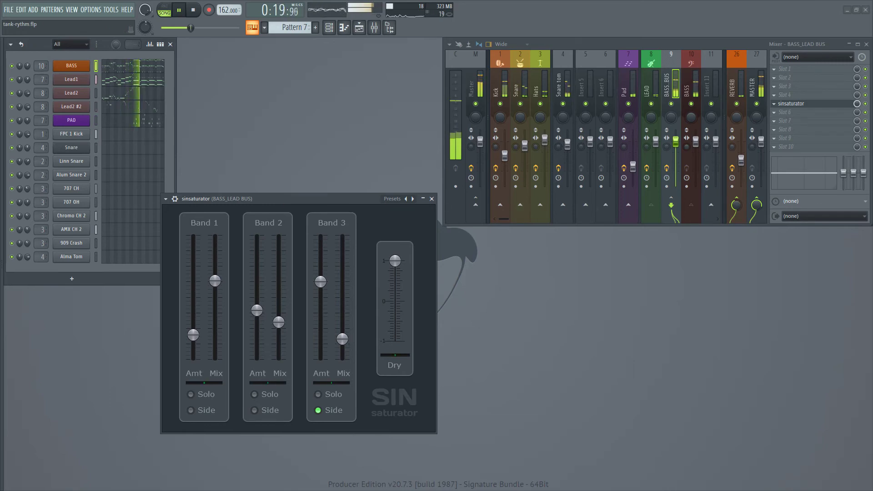
click(359, 28)
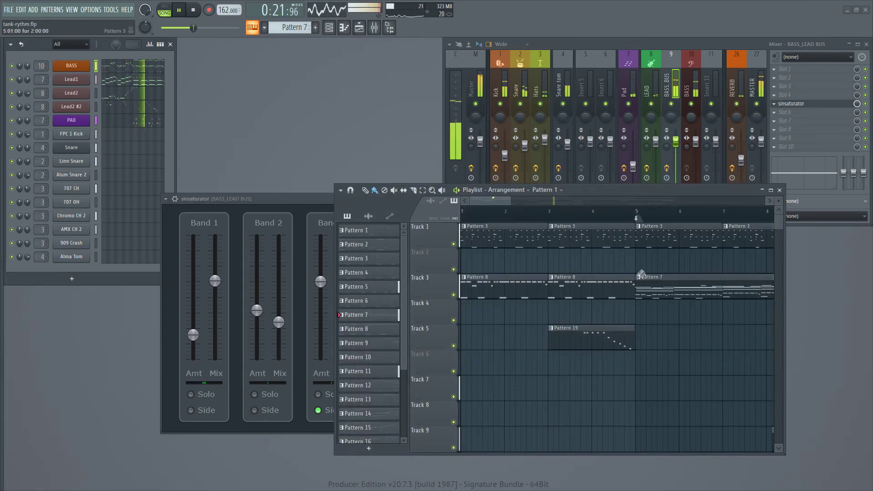
Survey the tank-rythm Playlist, then close it to reveal the BASS_LEAD BUS sinsaturator's Band 3 controls
drag(510, 200, 671, 198)
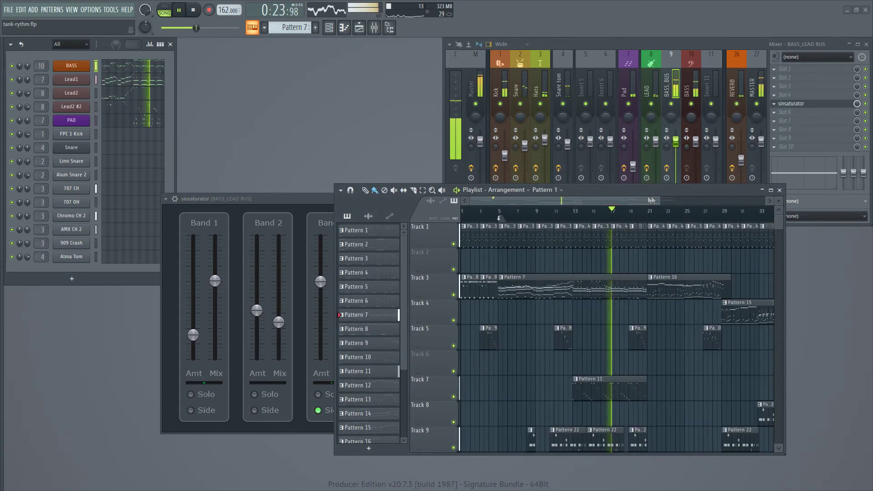
drag(523, 201, 581, 201)
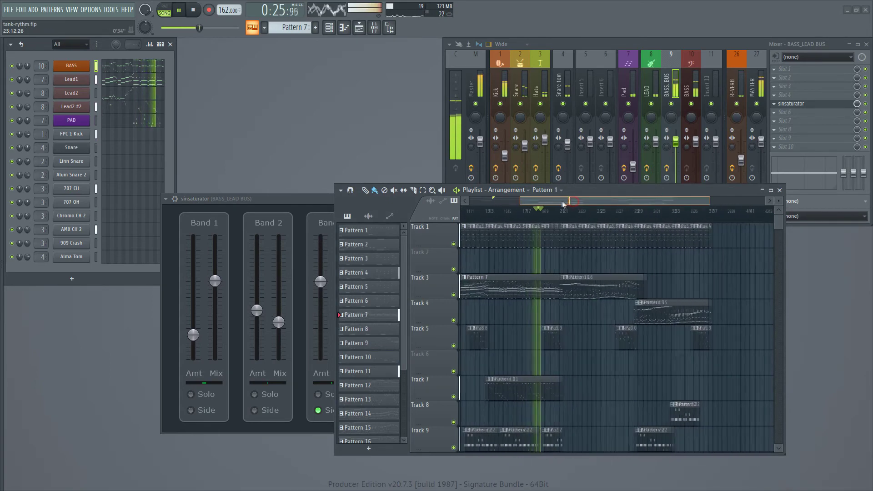
scroll(584, 272, left, 2)
scroll(597, 312, down, 1)
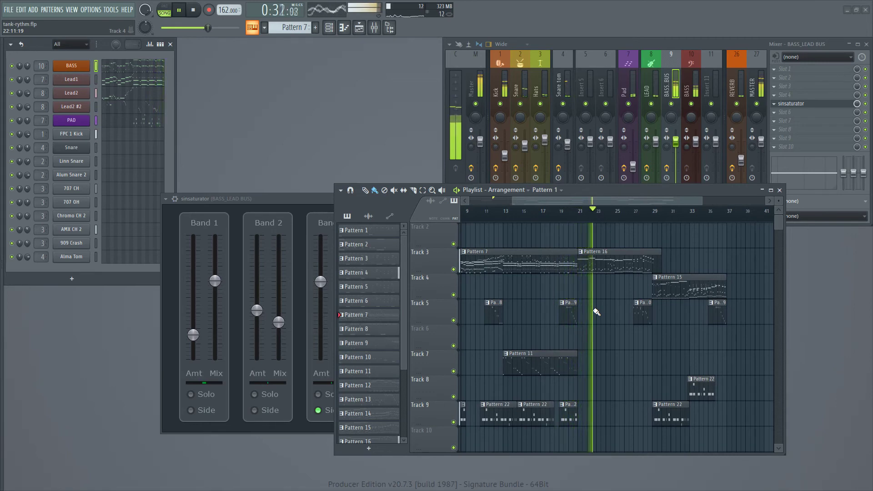
mouse_move(572, 200)
mouse_down()
mouse_move(580, 202)
mouse_move(529, 201)
mouse_up()
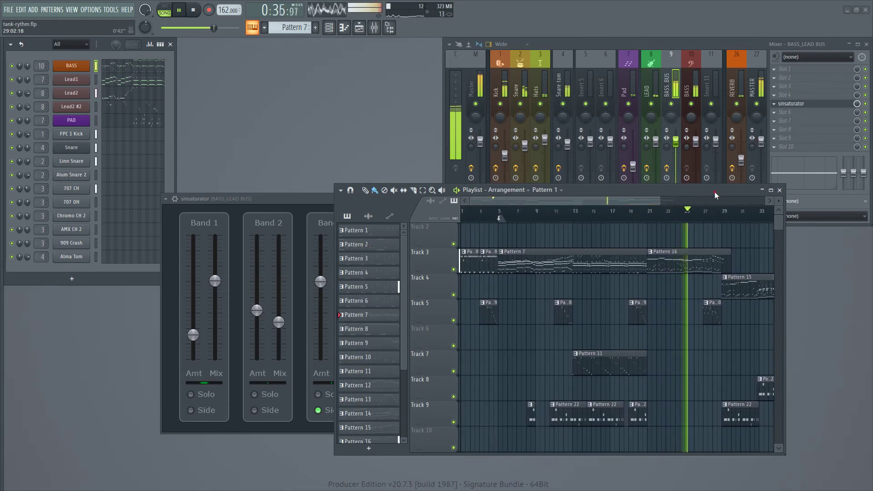
drag(714, 192, 783, 189)
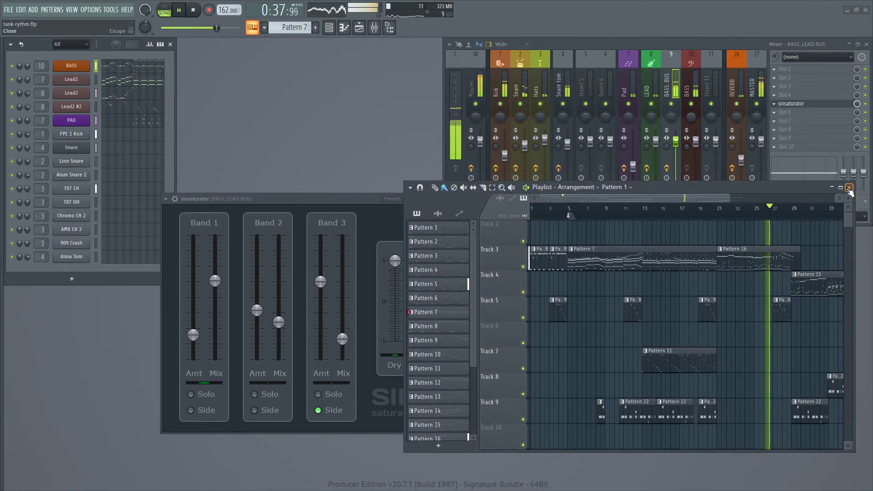
click(848, 187)
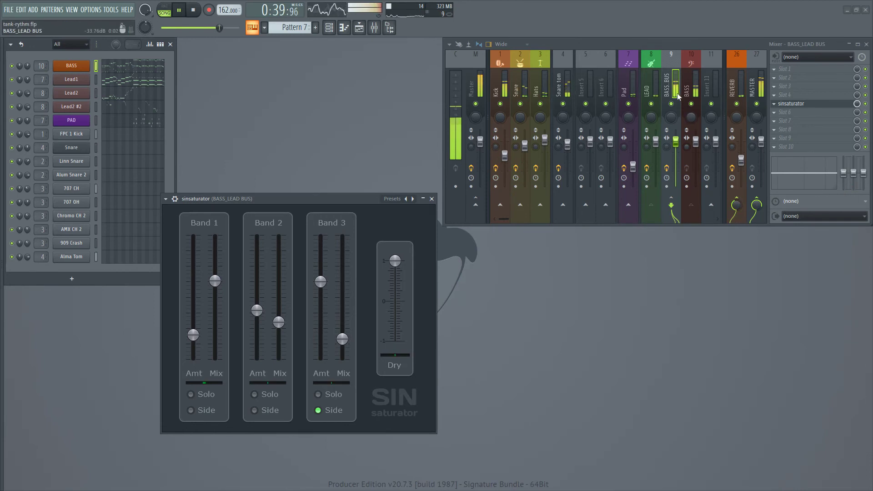
click(801, 105)
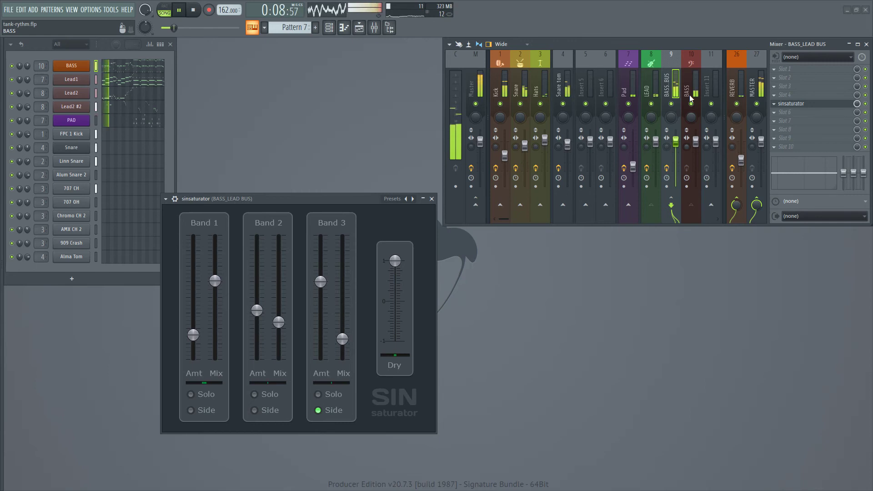
click(690, 94)
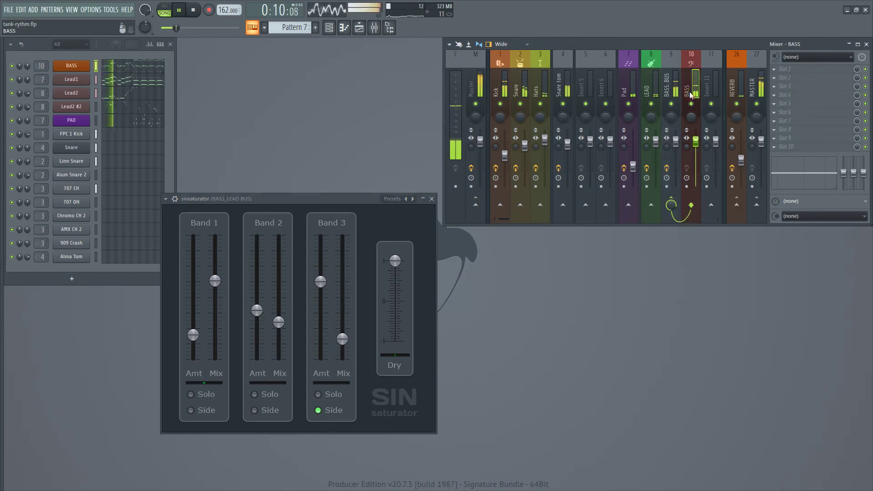
click(679, 78)
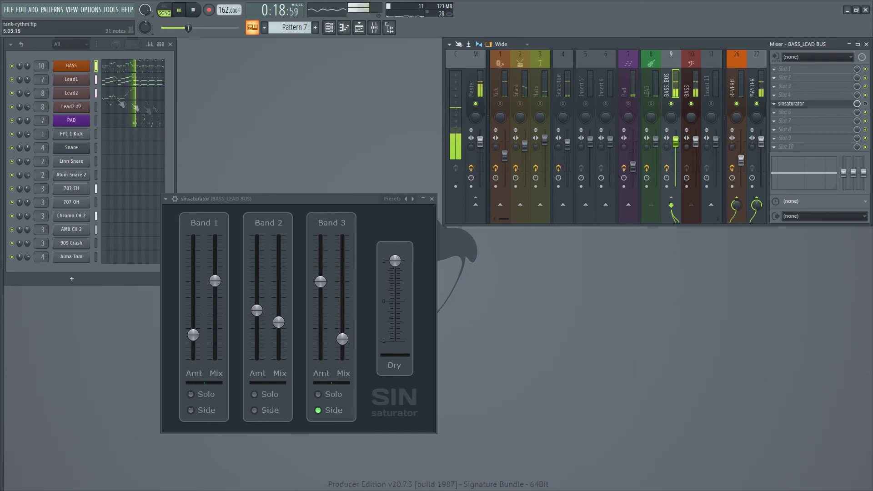
click(71, 66)
click(344, 166)
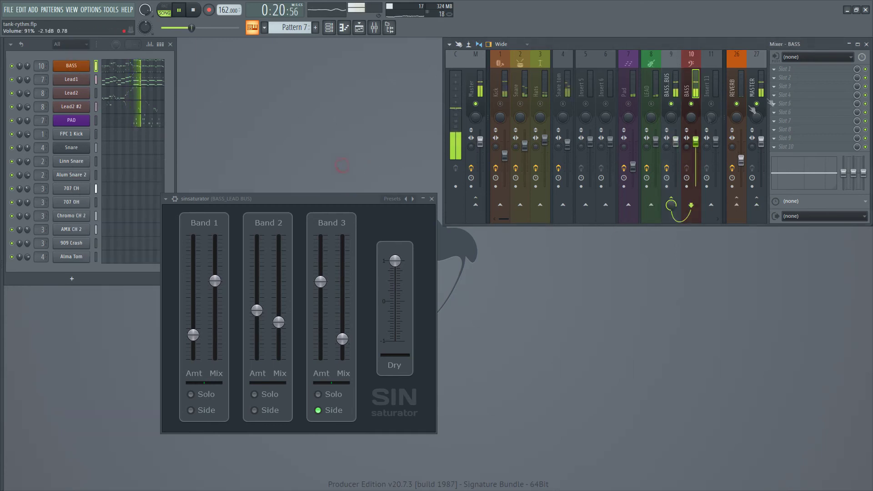
click(666, 87)
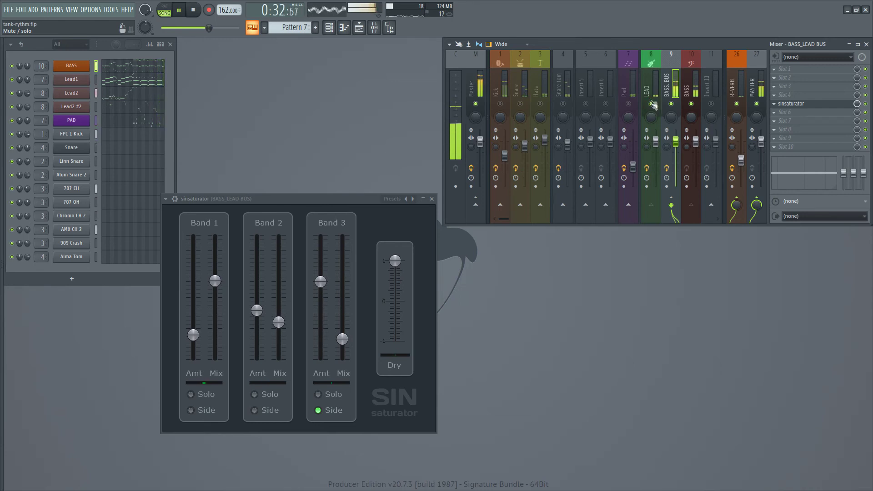
click(650, 81)
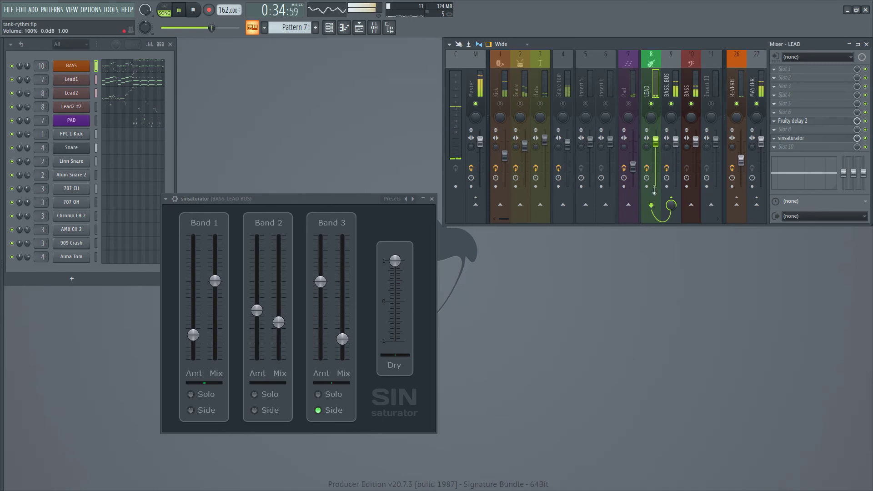
click(670, 91)
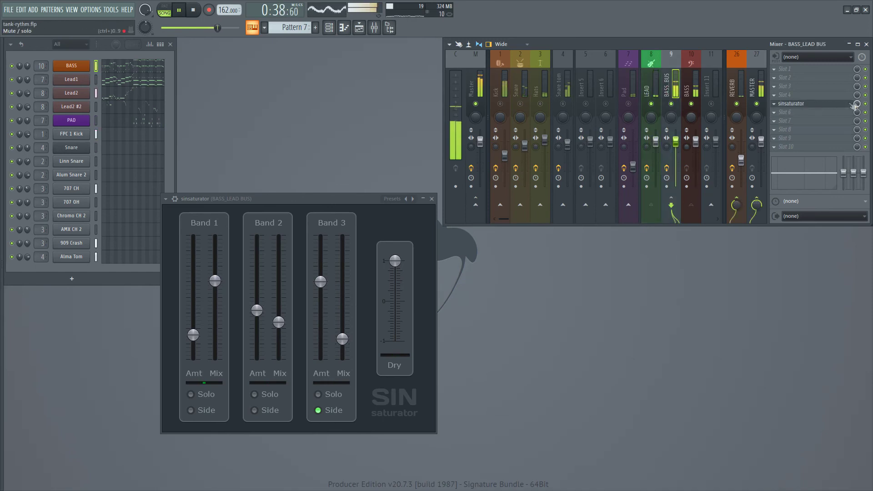